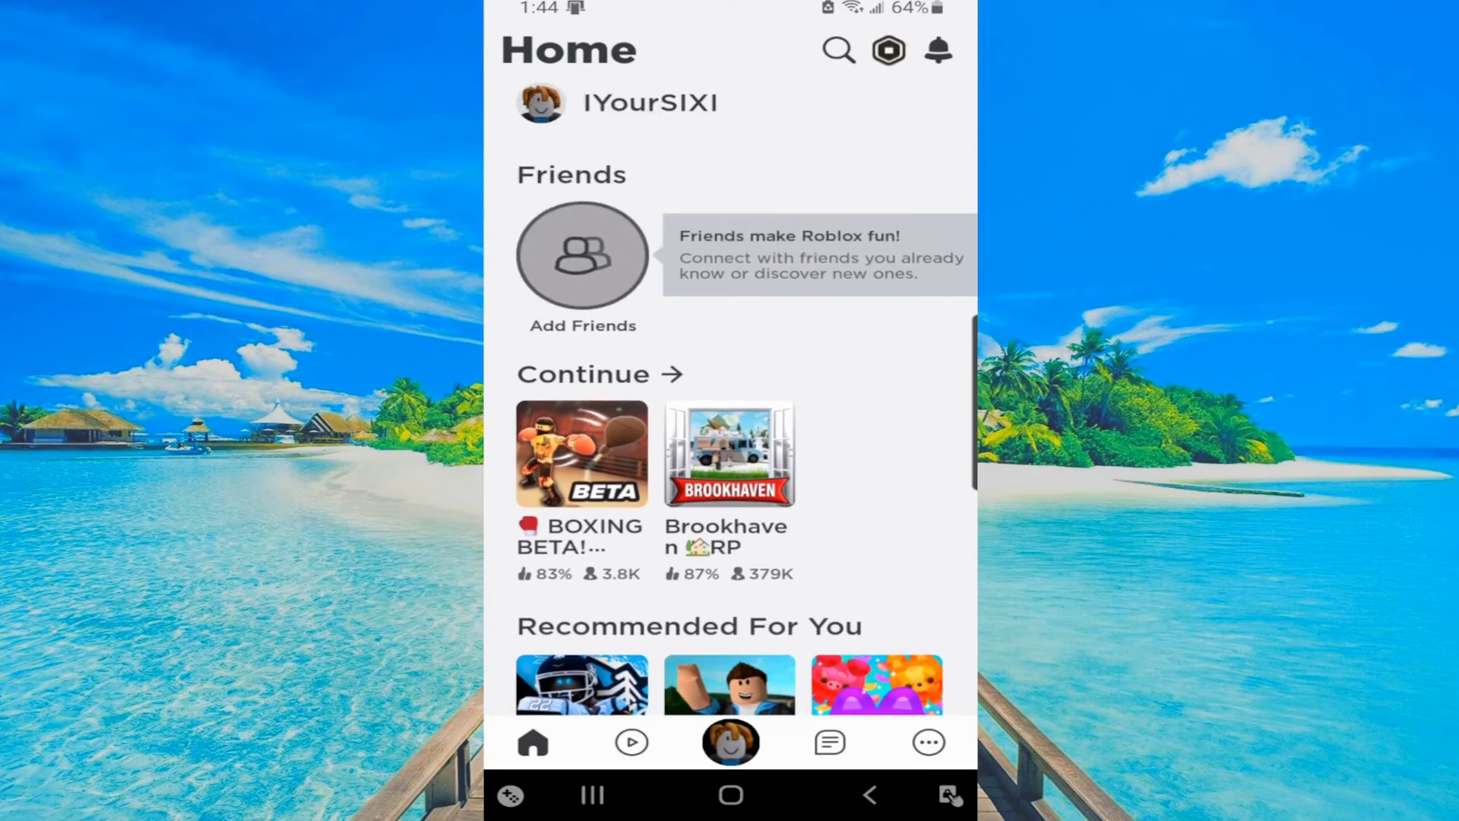
scroll(729, 456, "down", 2)
scroll(730, 456, "up", 3)
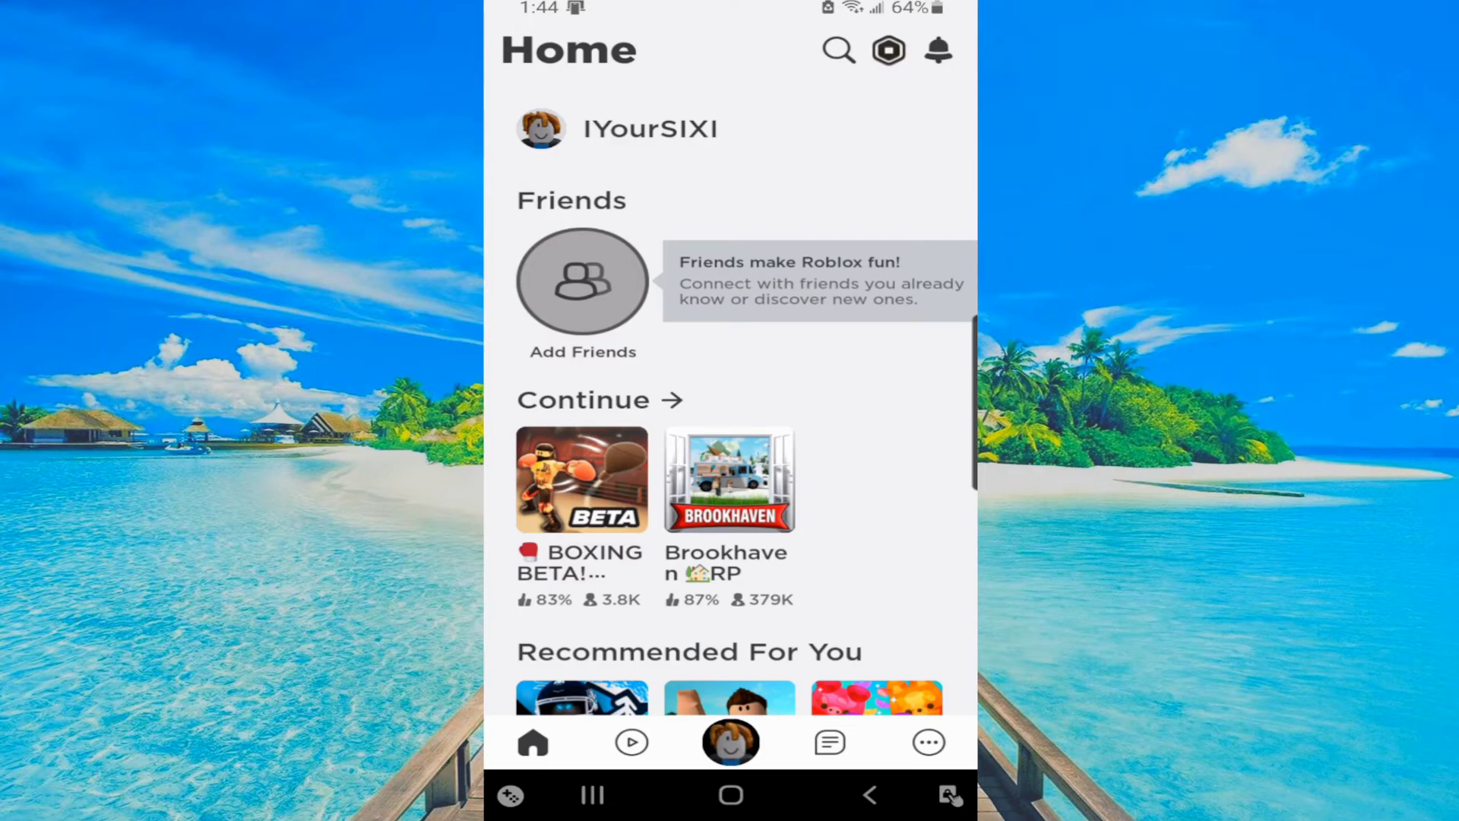
scroll(730, 456, "down", 3)
scroll(730, 456, "up", 3)
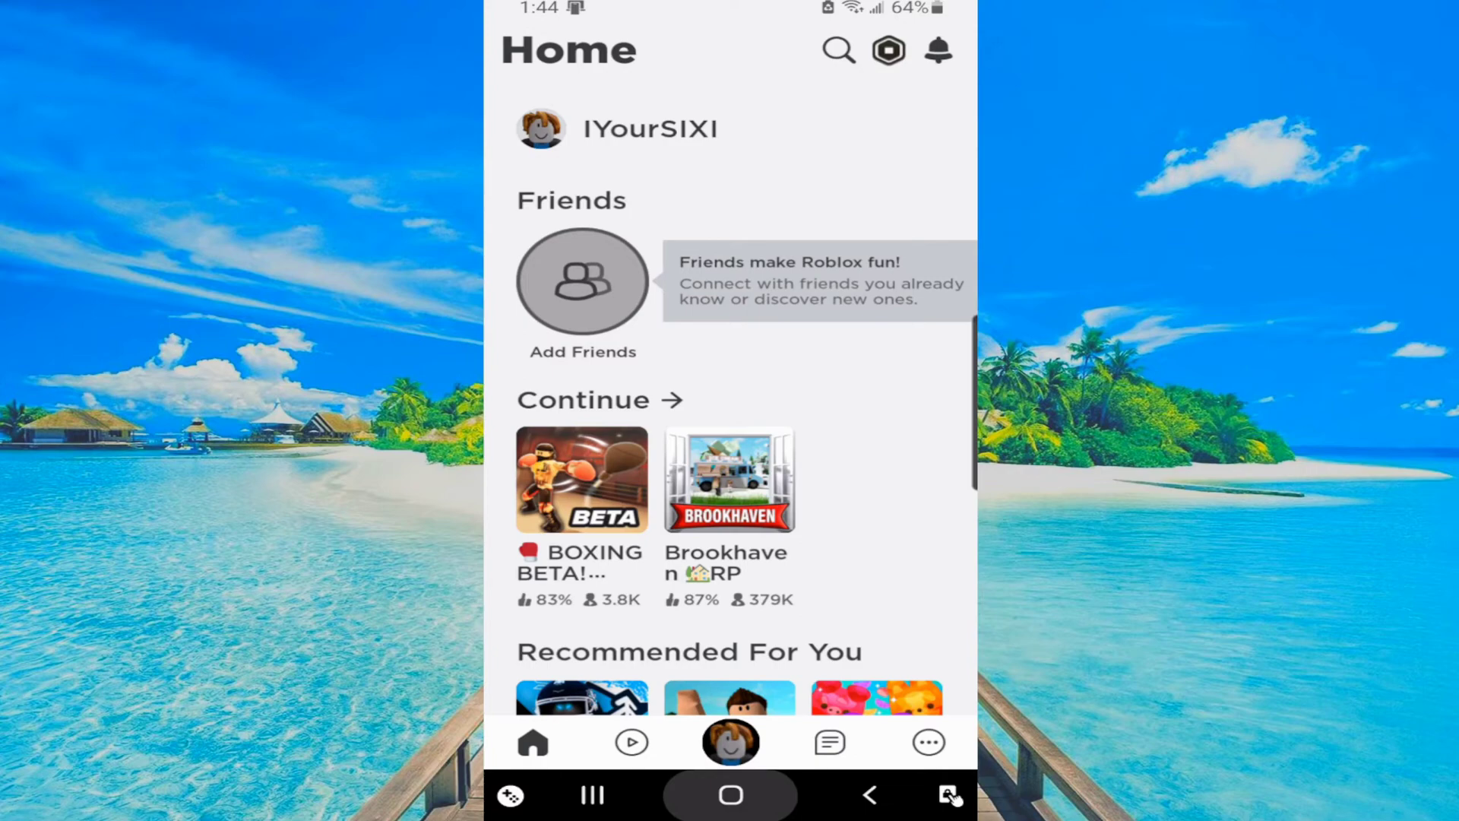
Step: Go home, open Chrome, and load roblox.com from the address bar suggestion
left_click(730, 795)
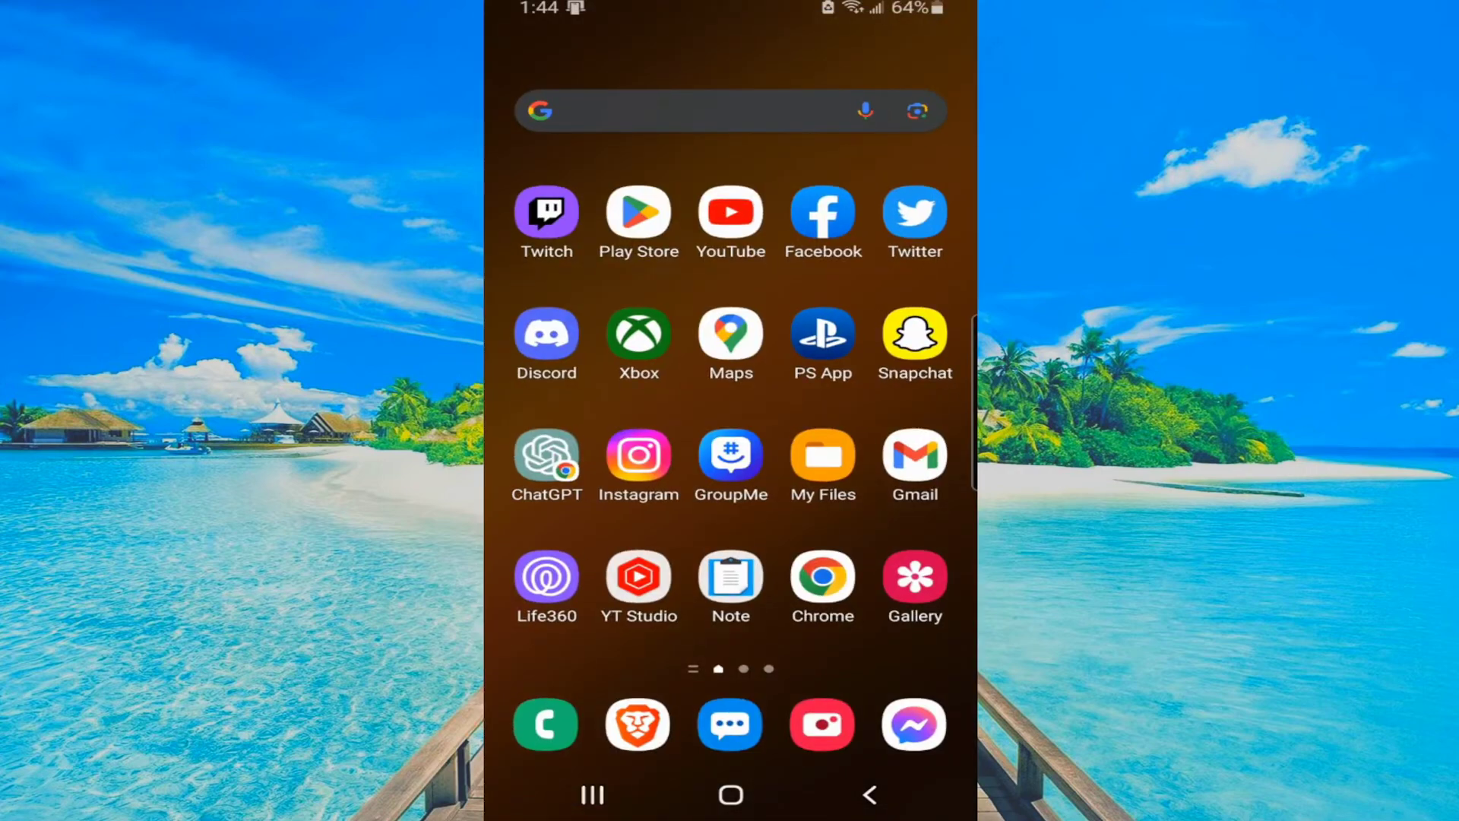
left_click(822, 577)
left_click(662, 52)
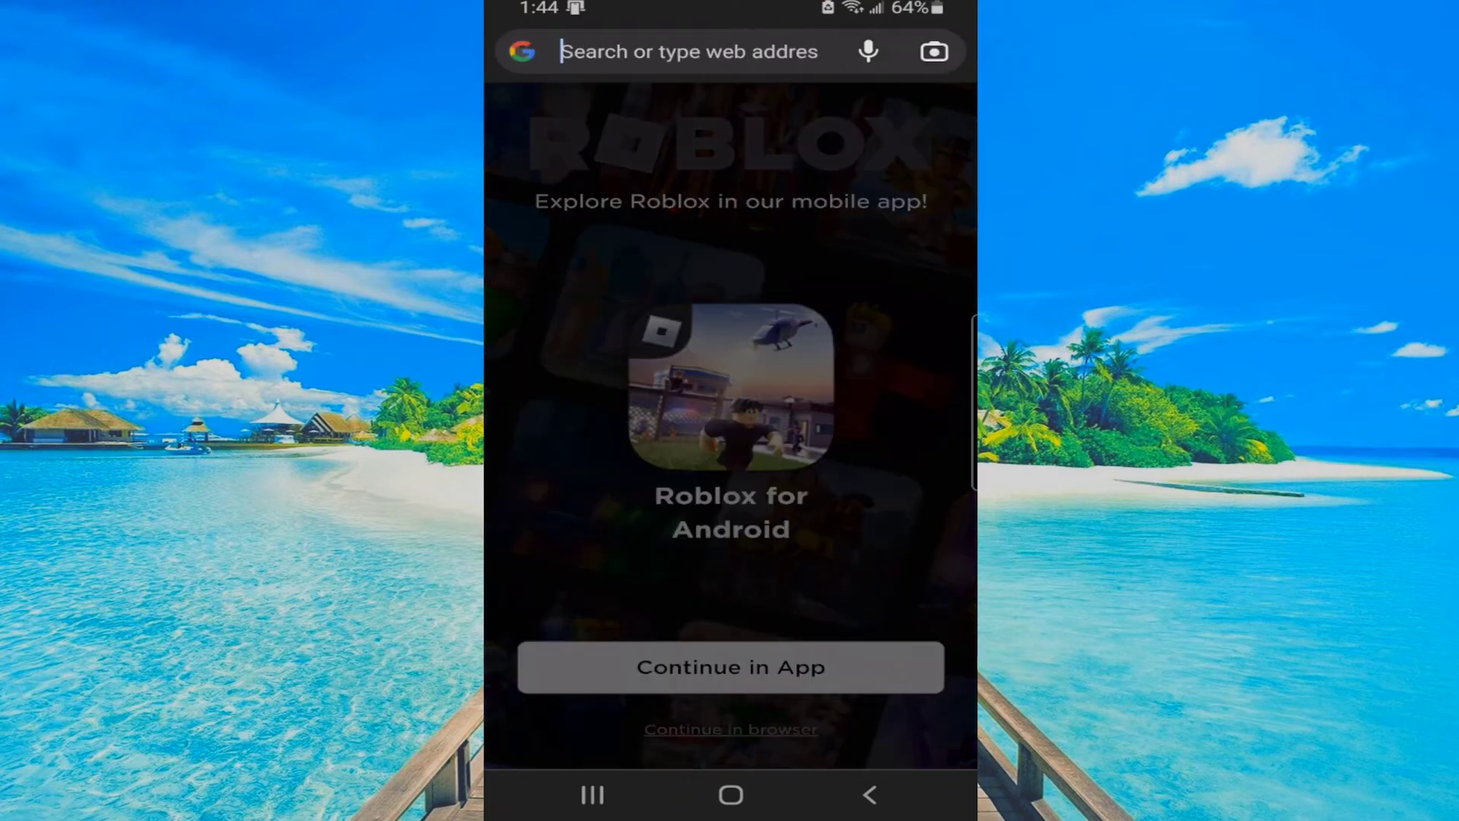
type("r")
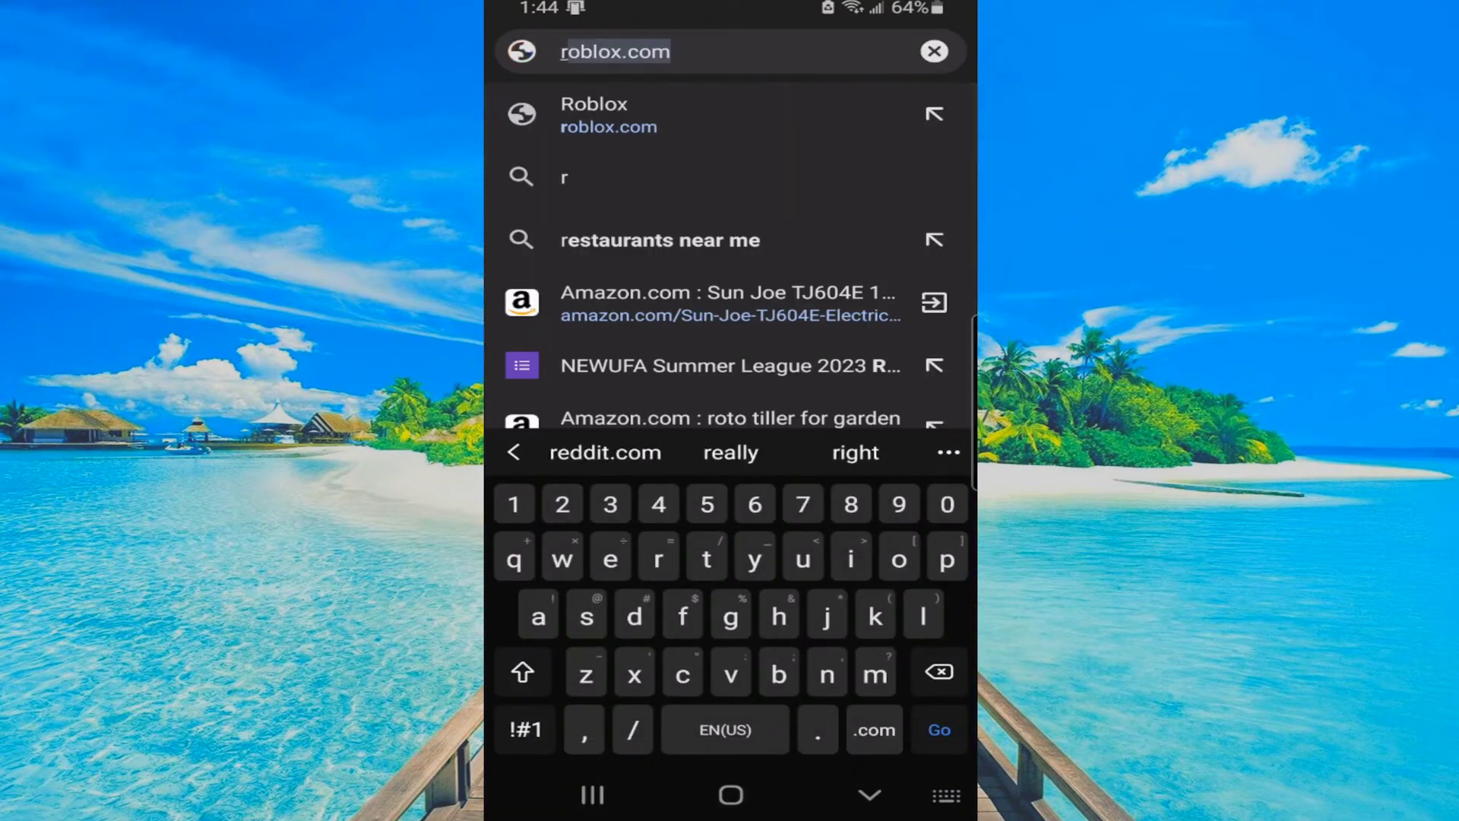
left_click(730, 114)
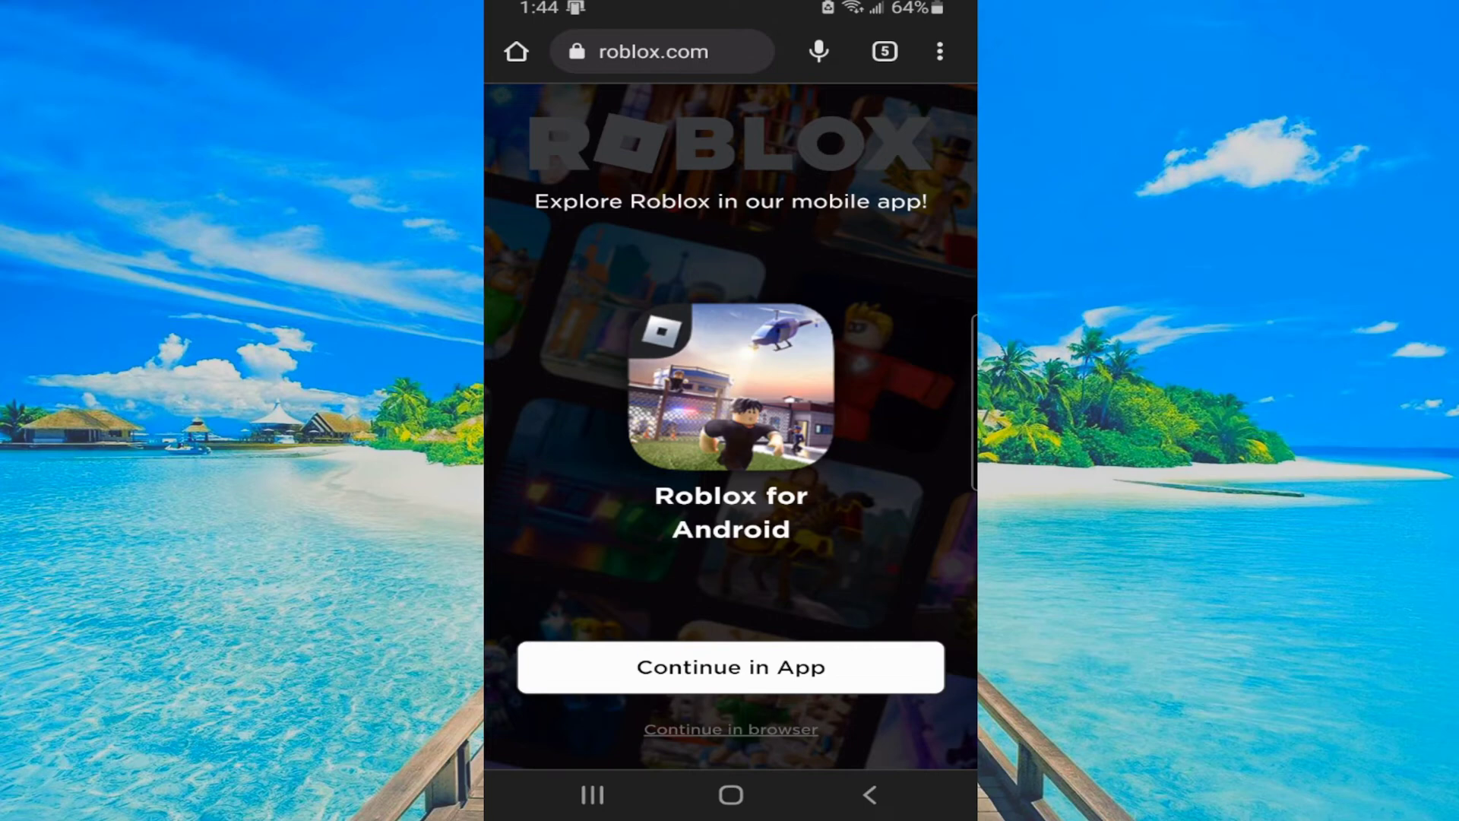
Step: Choose 'Continue in browser' to reach the signed-in Roblox Home page
left_click(731, 729)
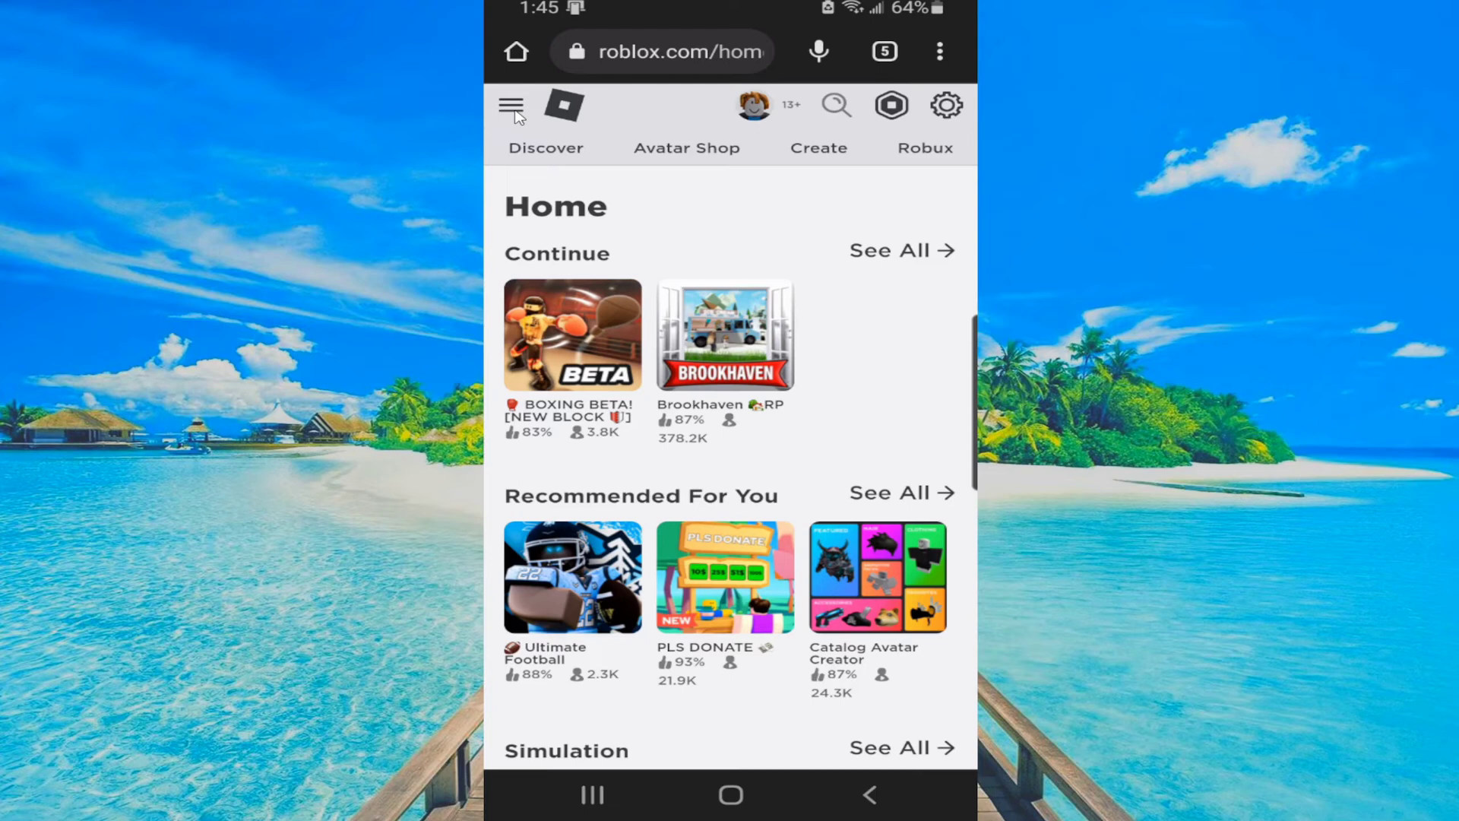
Step: Open your profile via the avatar, then reload it from your username in the navigation menu
left_click(755, 109)
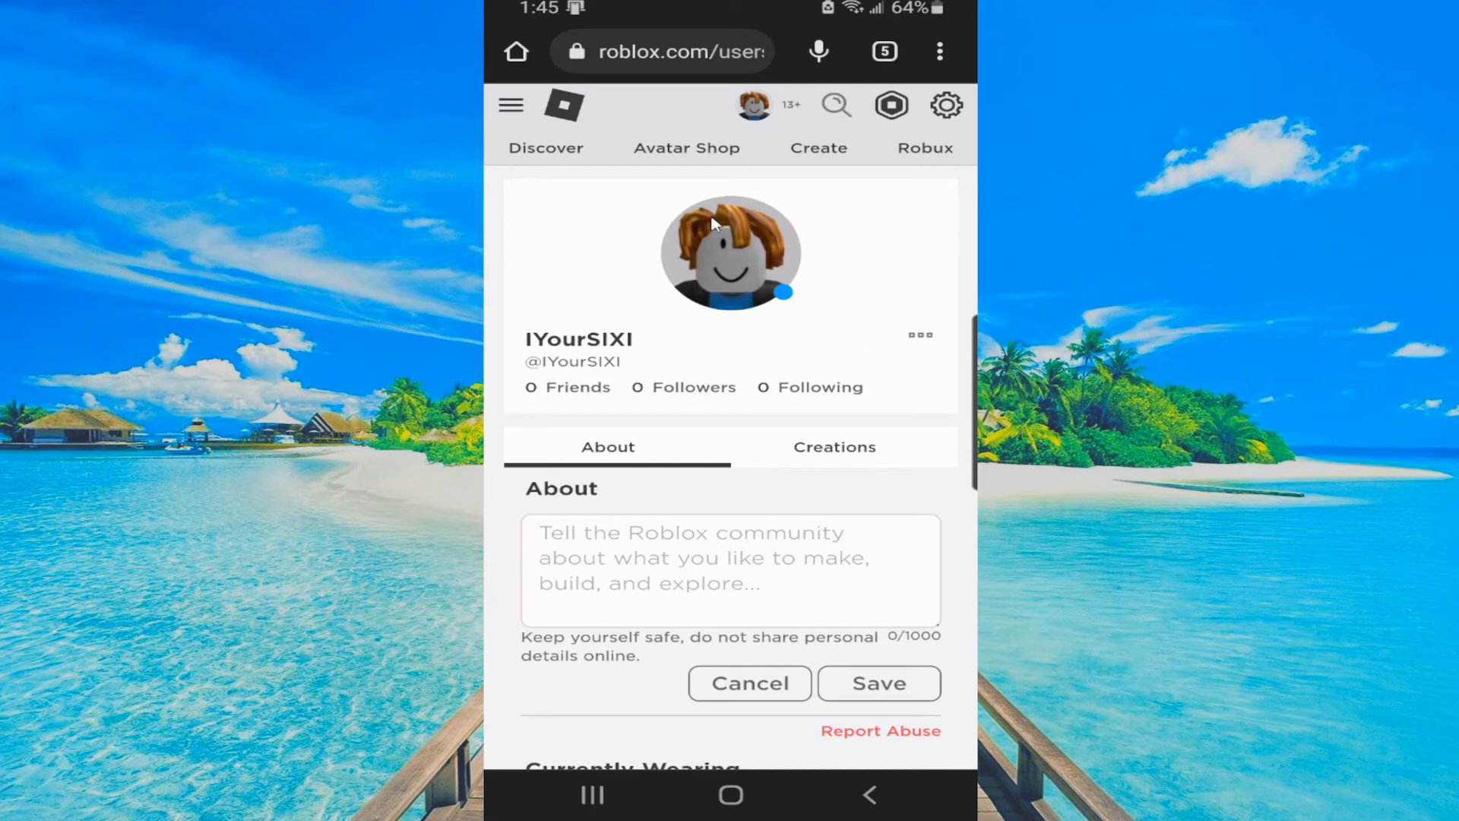
left_click(511, 106)
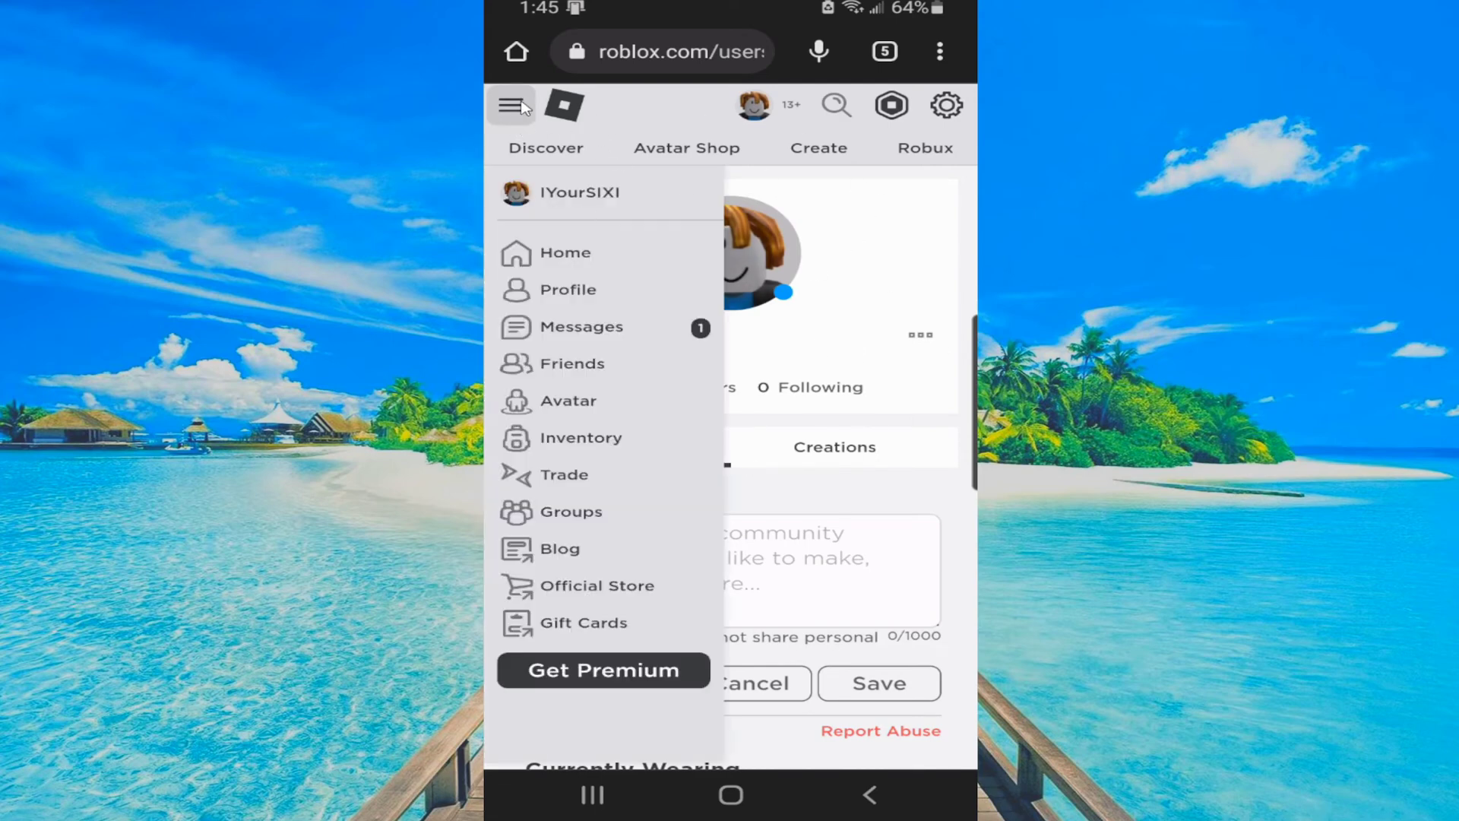
left_click(524, 108)
left_click(513, 106)
left_click(520, 198)
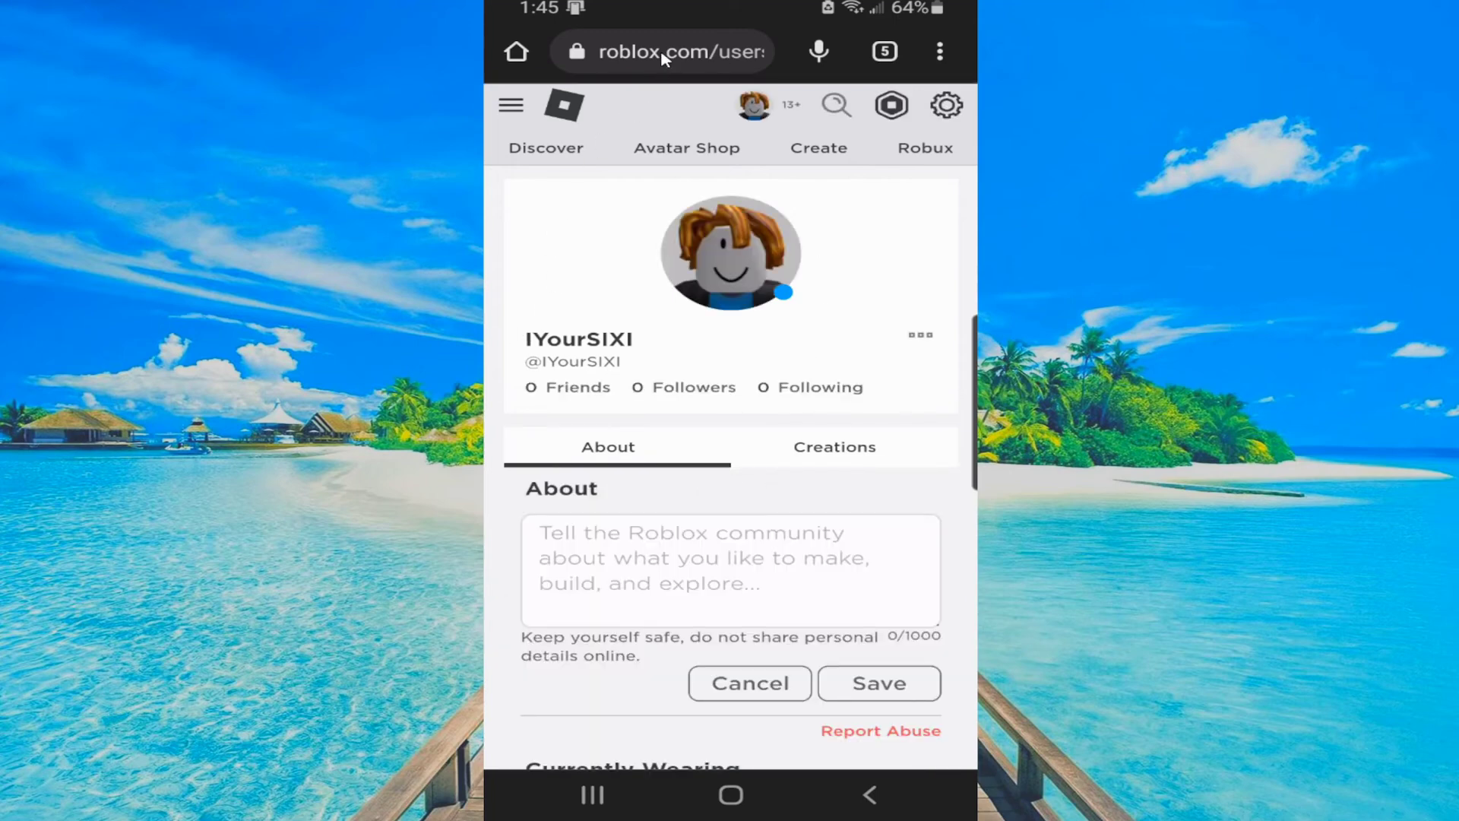
Step: Select the numeric ID between /users/ and /profile in the address and copy it
left_click(663, 51)
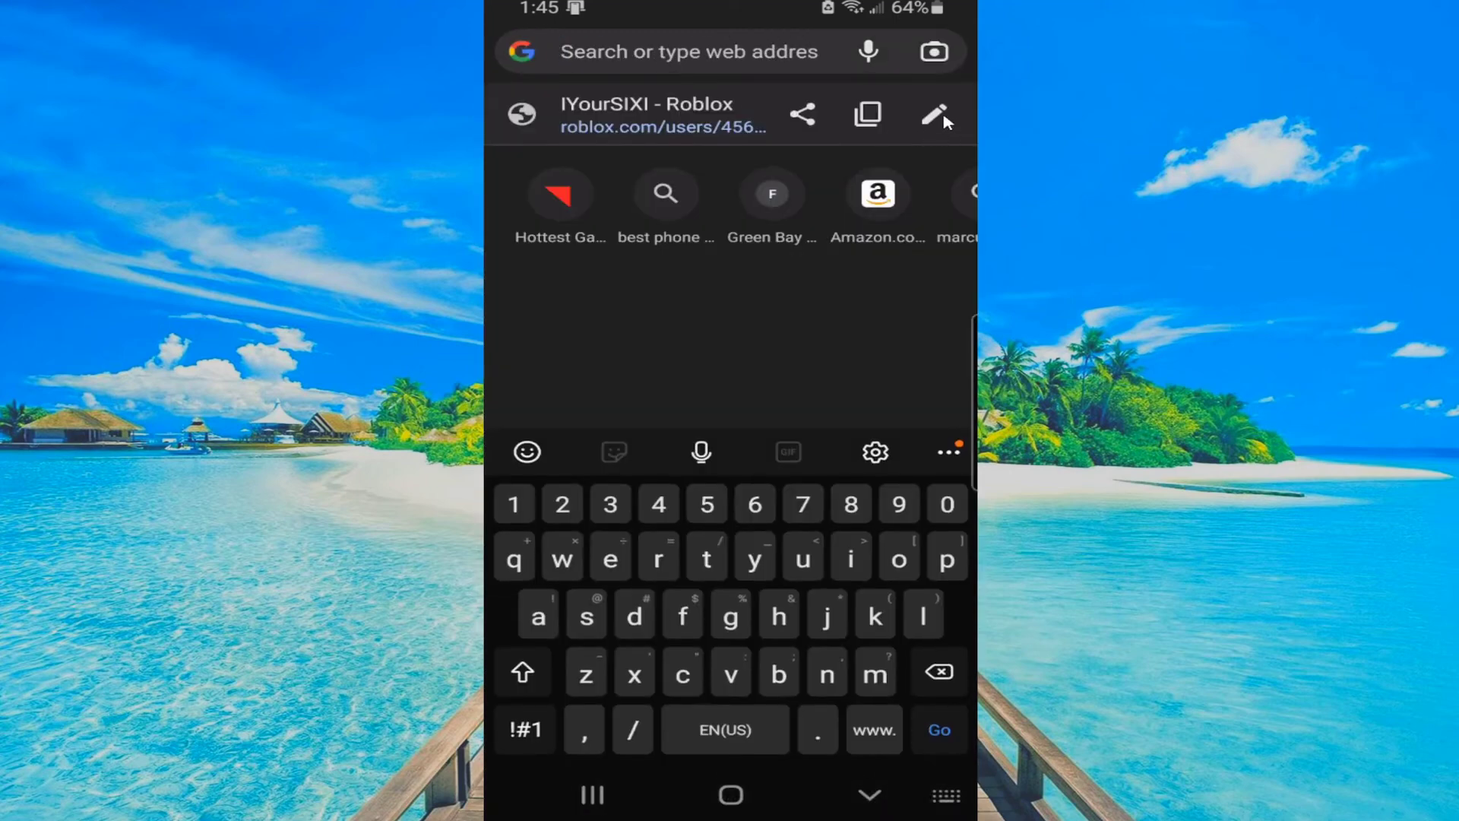
left_click(934, 116)
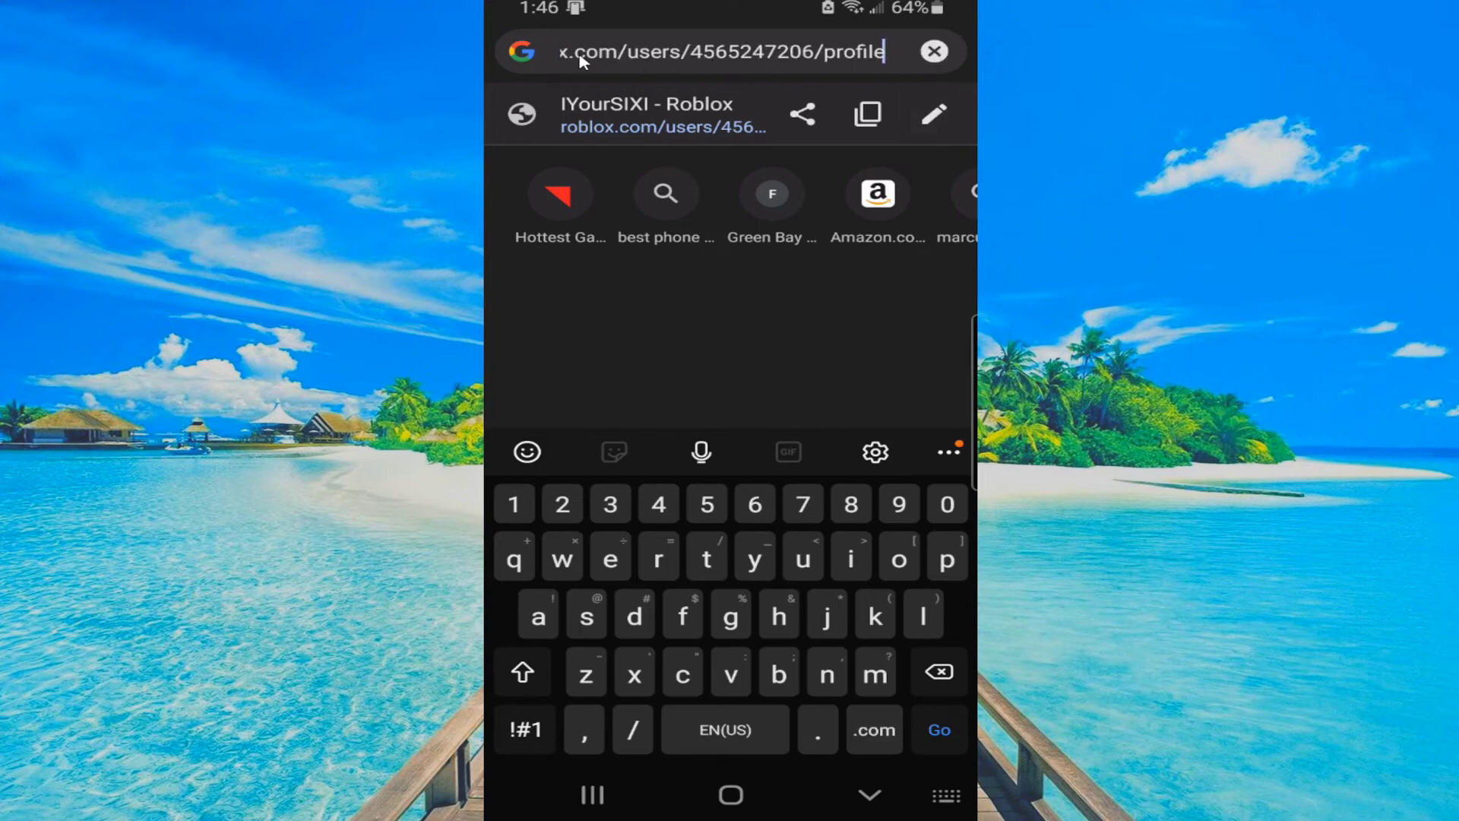
double_click(696, 54)
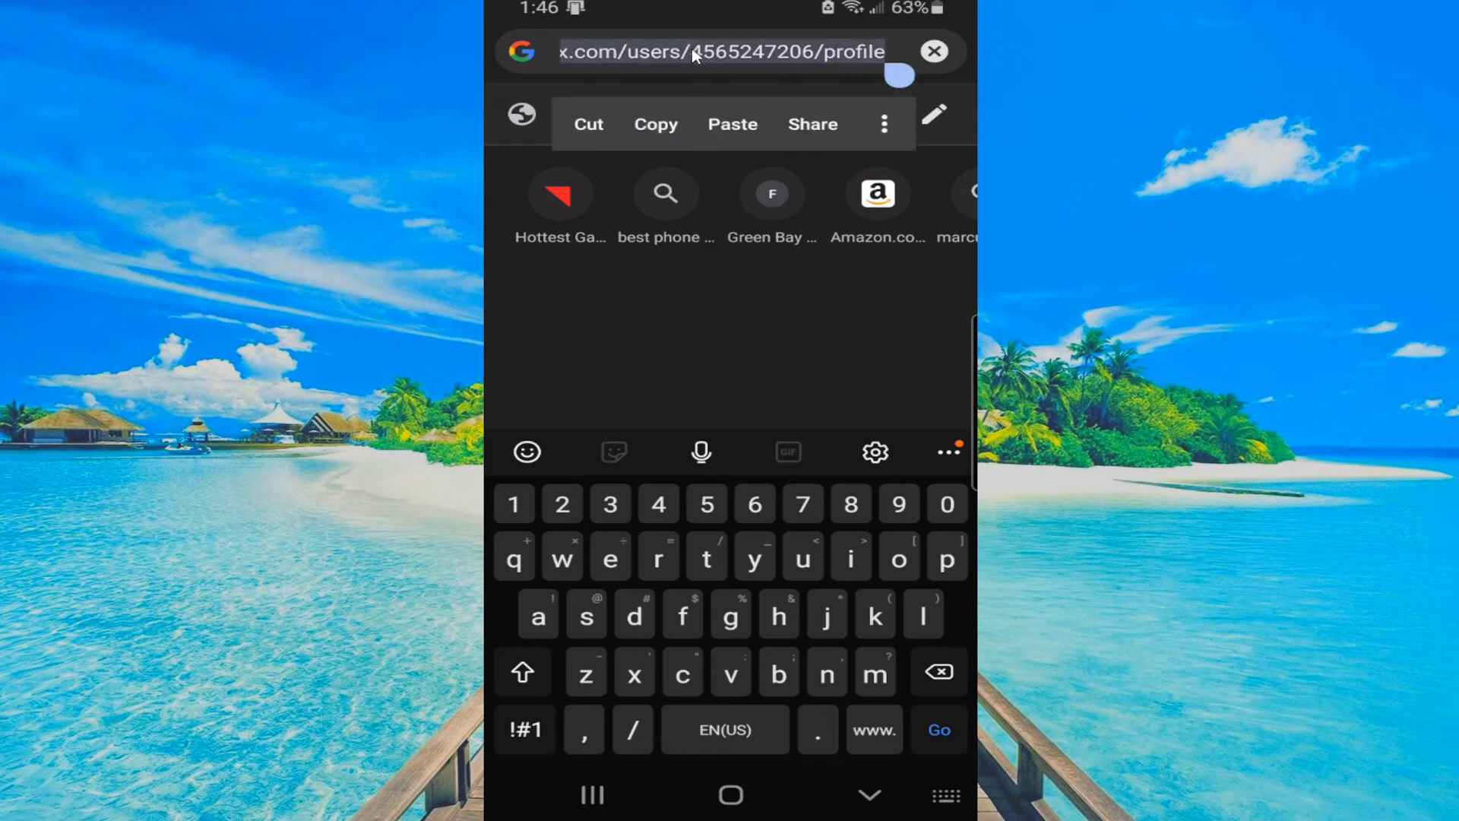
left_click(694, 54)
left_click_drag(693, 54, 812, 59)
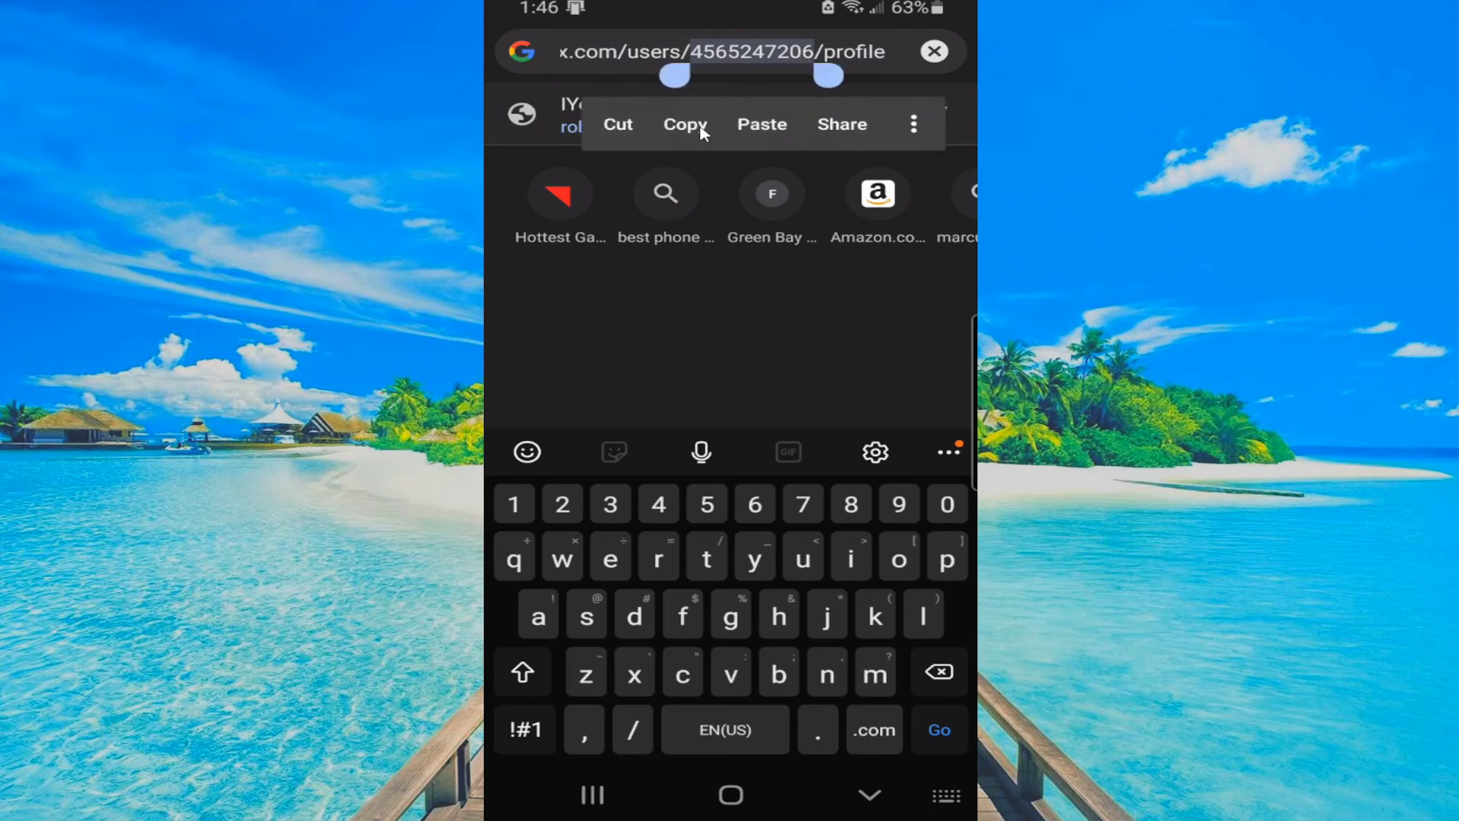
left_click(686, 125)
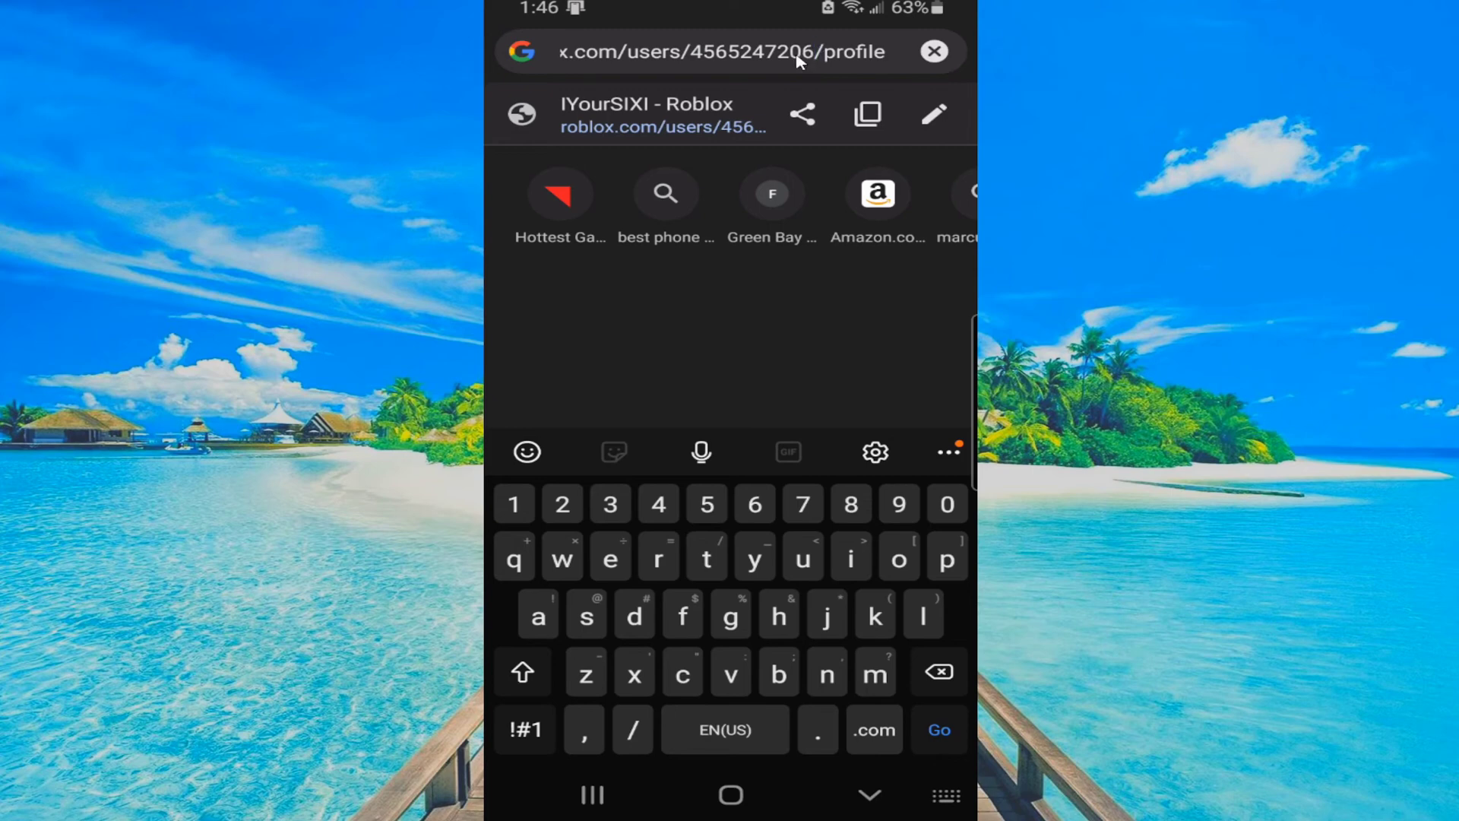
Step: Hide the keyboard and close the address overlay to see the profile page again
left_click(866, 794)
left_click(866, 795)
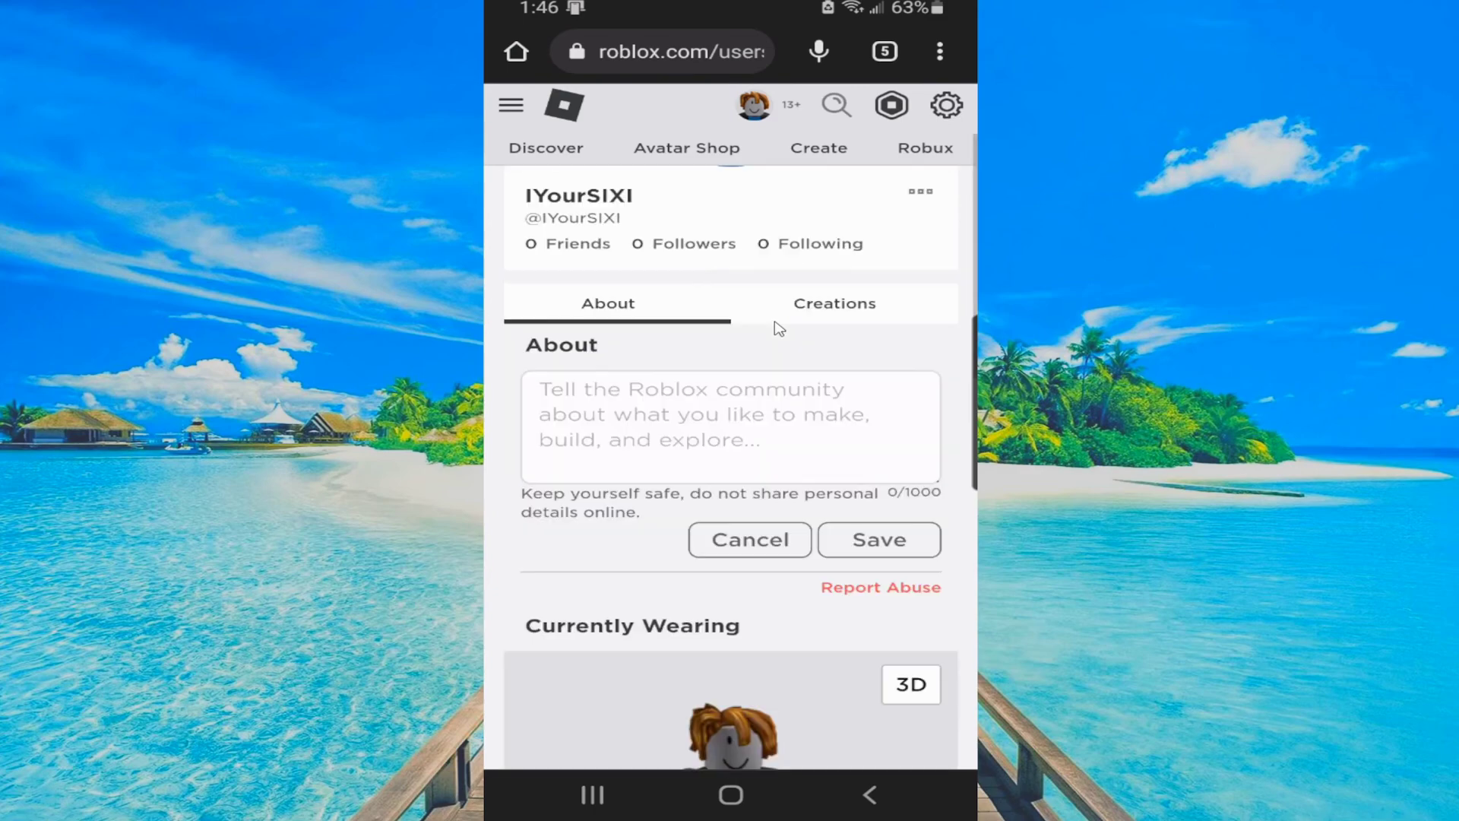
scroll(761, 349, "down", 3)
scroll(761, 351, "down", 3)
scroll(761, 351, "up", 5)
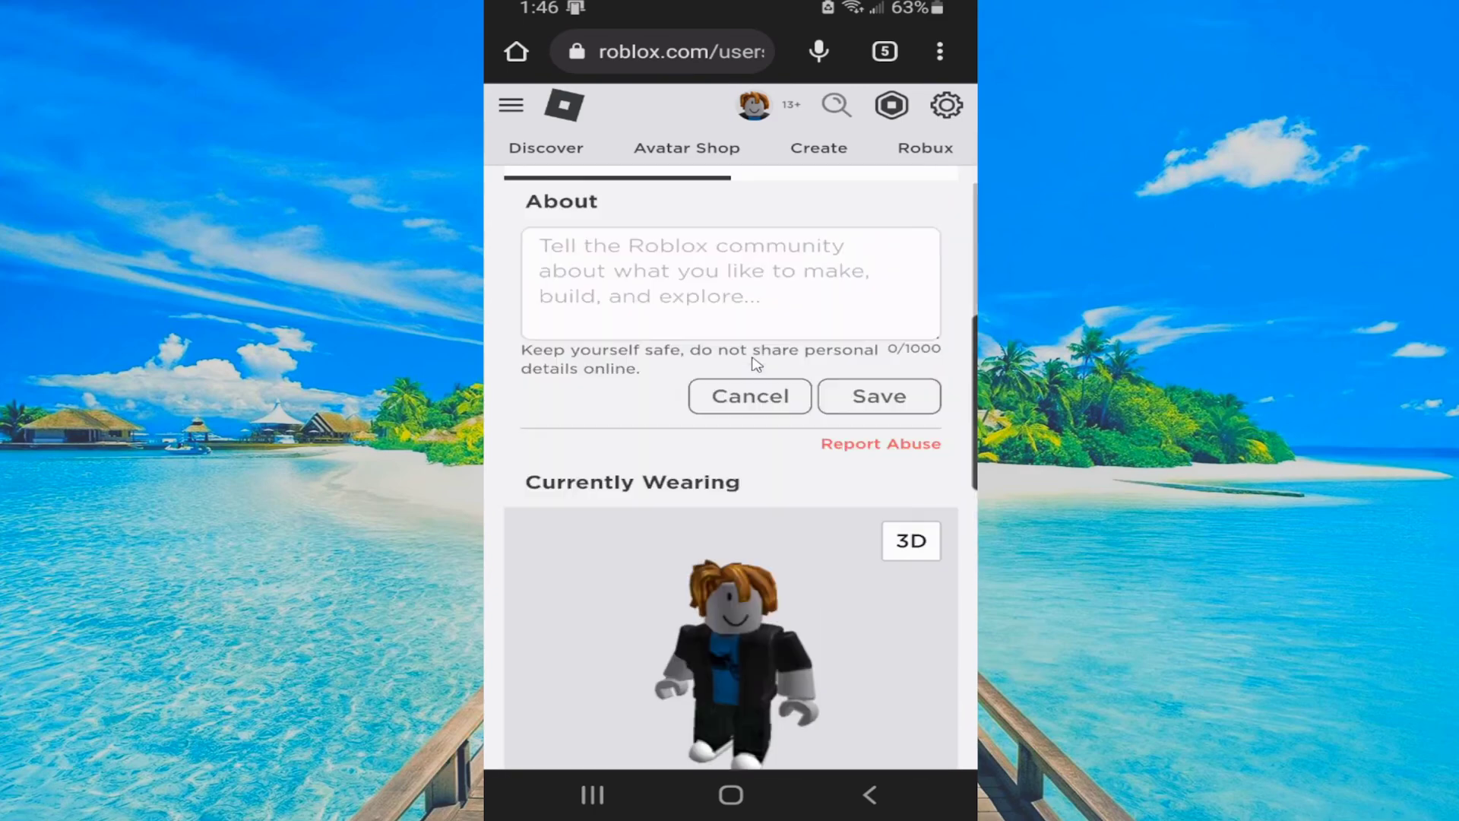
scroll(760, 351, "up", 5)
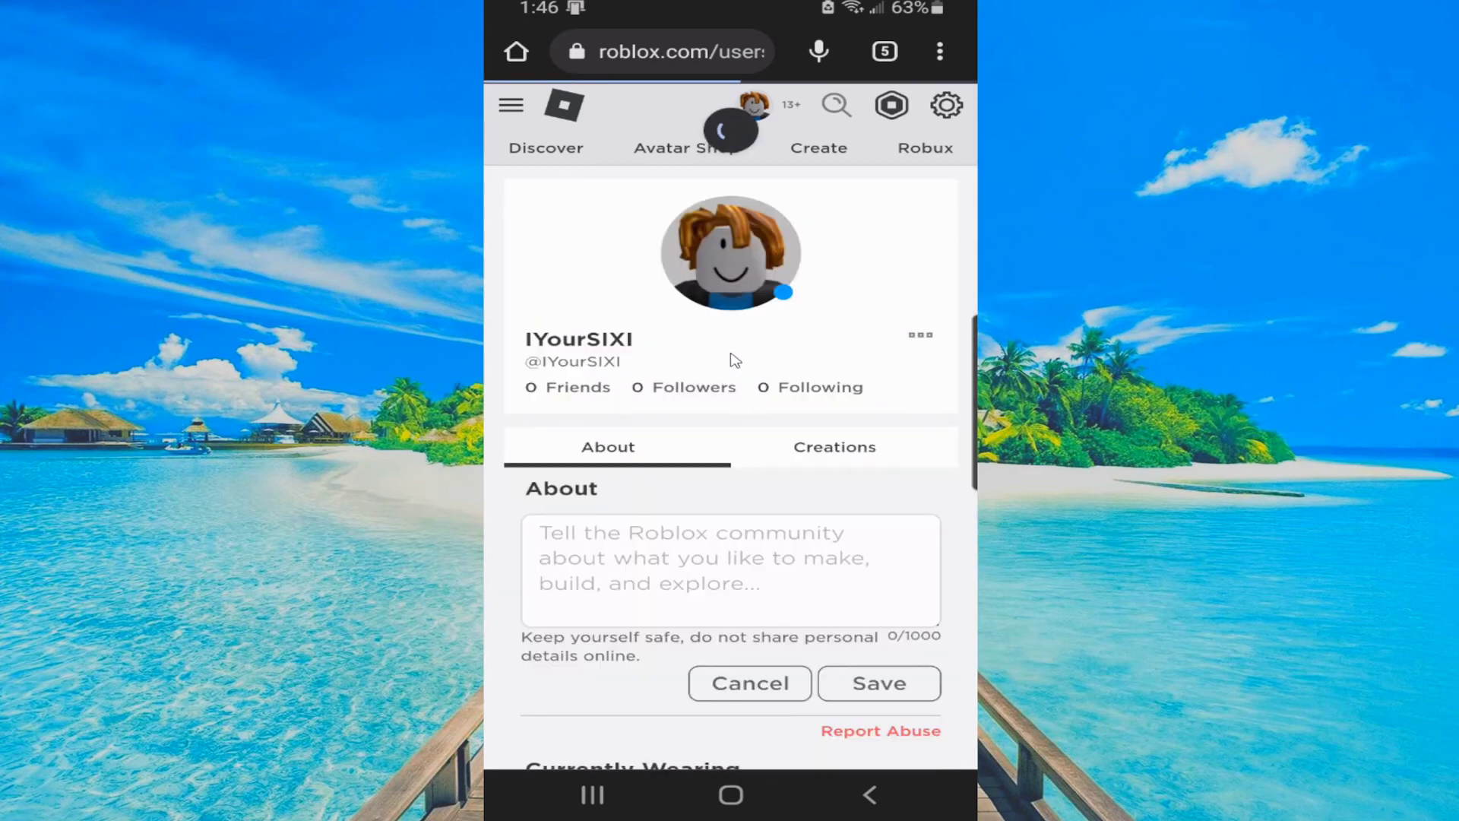